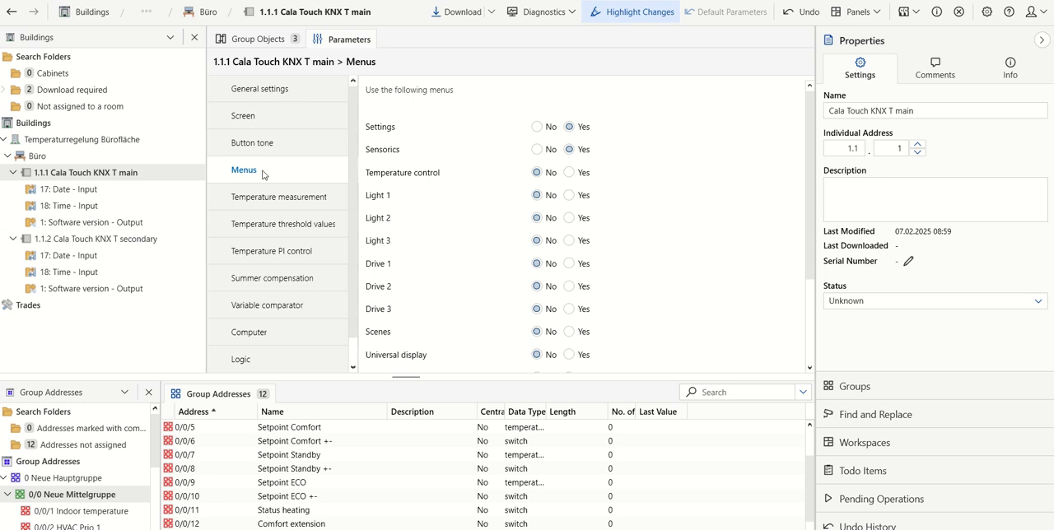
- Enable the Temperature control menu for Cala Touch KNX T main, allow mode selection in it and name it Office
left_click(569, 172)
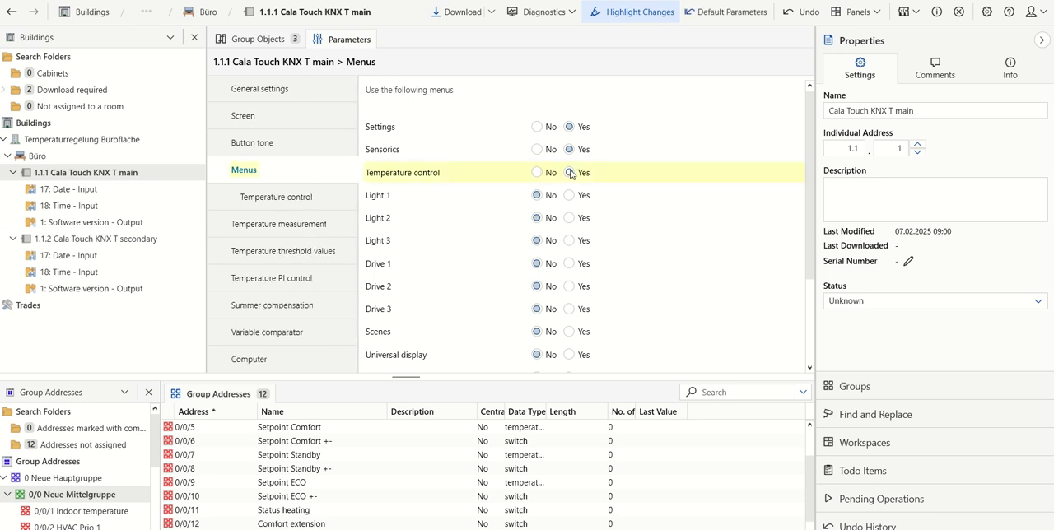
left_click(290, 200)
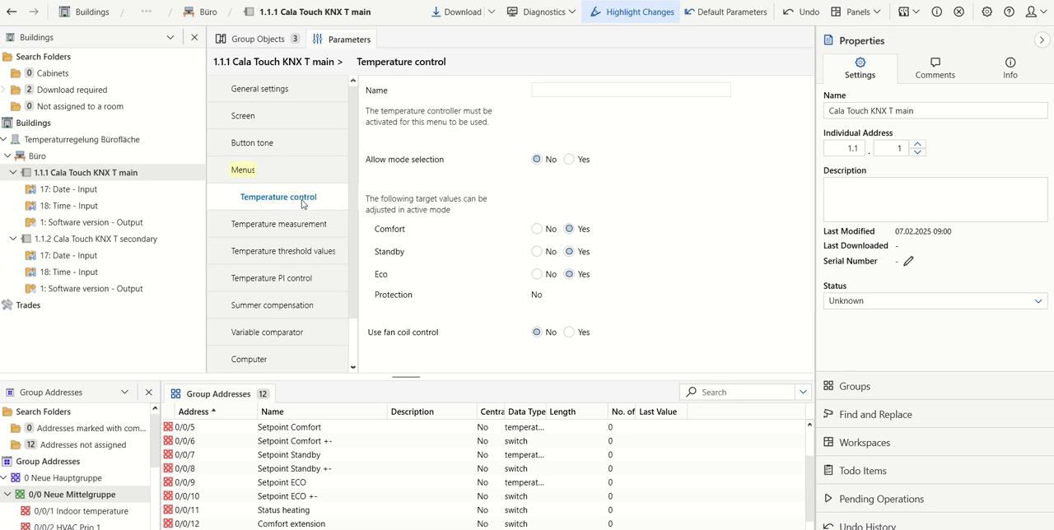
left_click(569, 160)
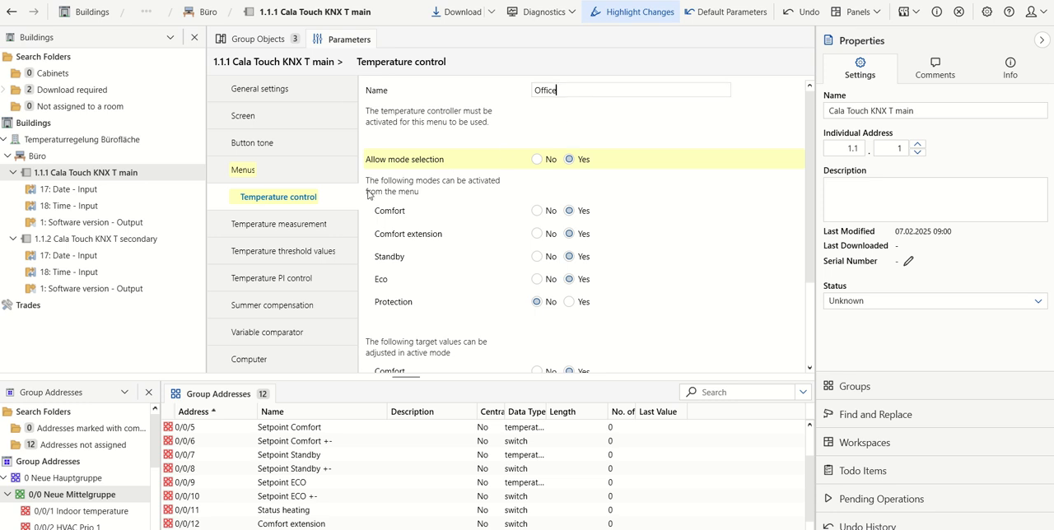
- Activate the Temperature PI control of the main device and review its general settings and nominal values for comfort, standby and Eco
left_click(293, 278)
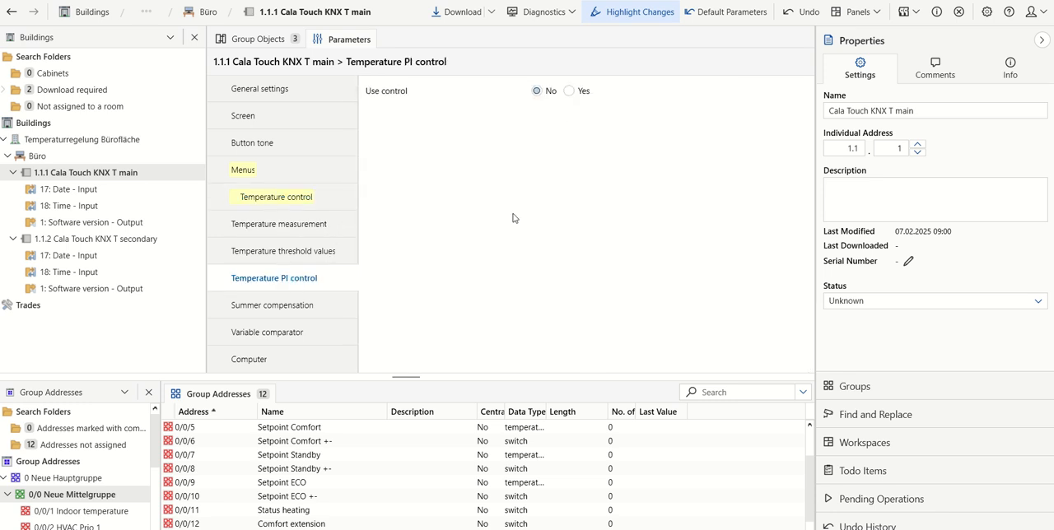
left_click(569, 93)
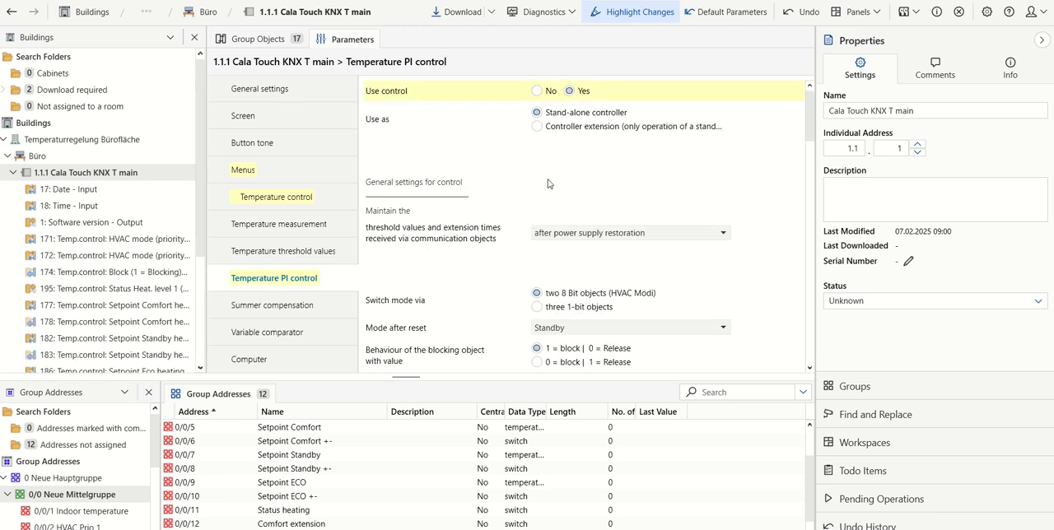
scroll(485, 214, "down", 6)
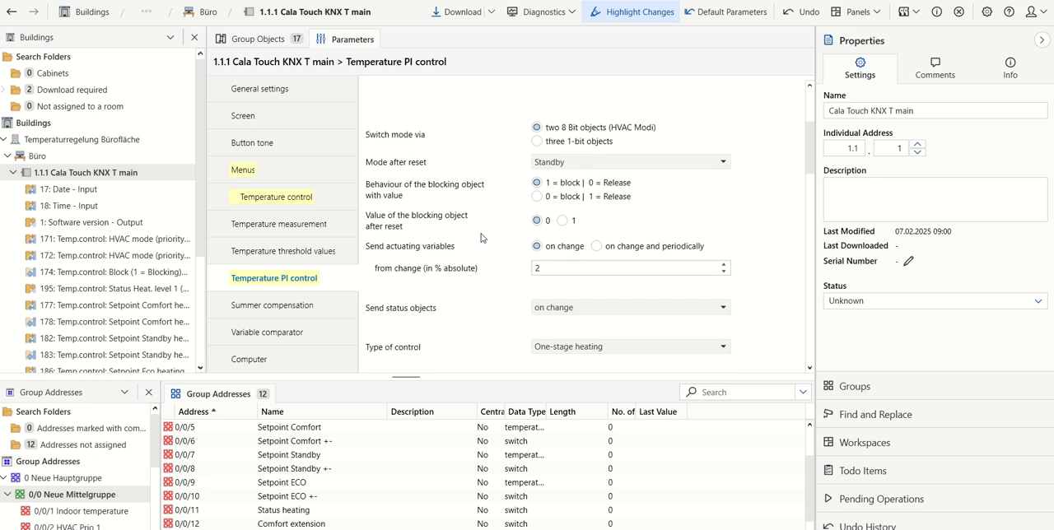
scroll(481, 238, "down", 10)
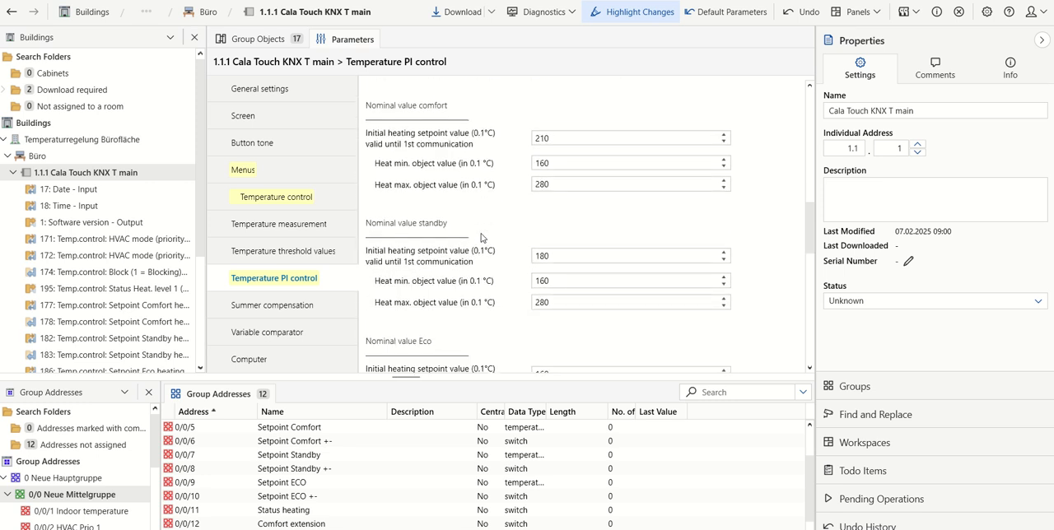
scroll(481, 238, "down", 3)
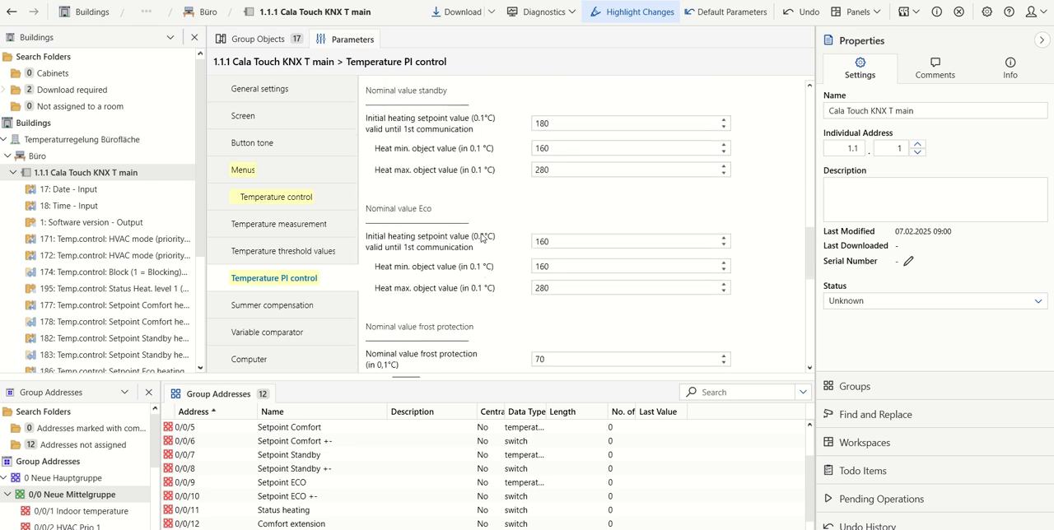
scroll(481, 238, "up", 9)
scroll(481, 238, "up", 8)
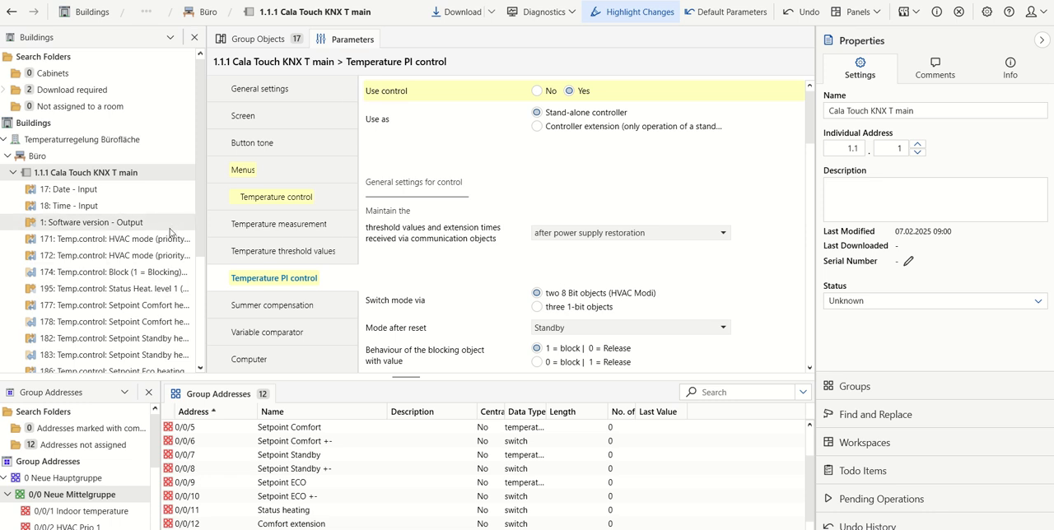
- Enable the Temperature control menu for Cala Touch KNX T secondary, allow mode selection in it and name it Office
scroll(153, 243, "down", 3)
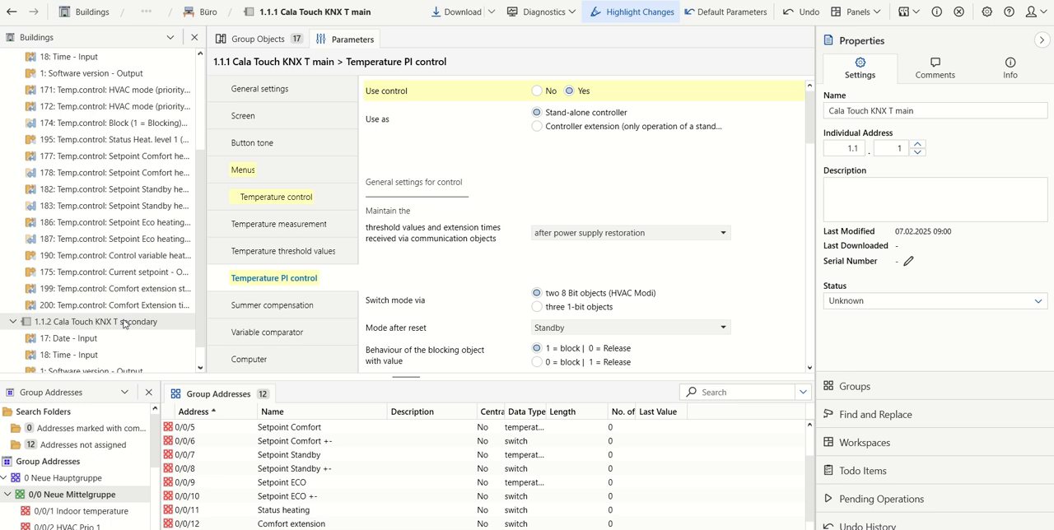
left_click(124, 322)
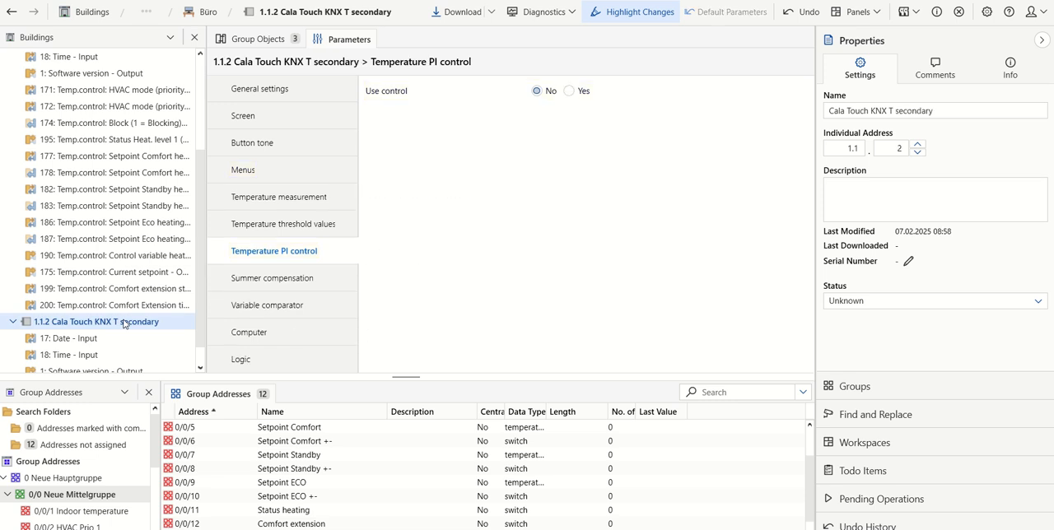
left_click(258, 170)
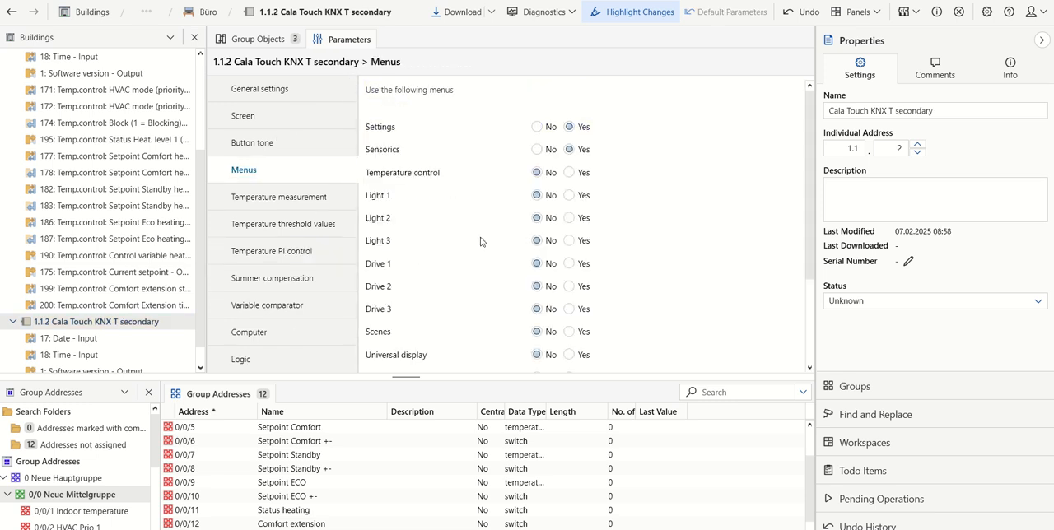
left_click(570, 173)
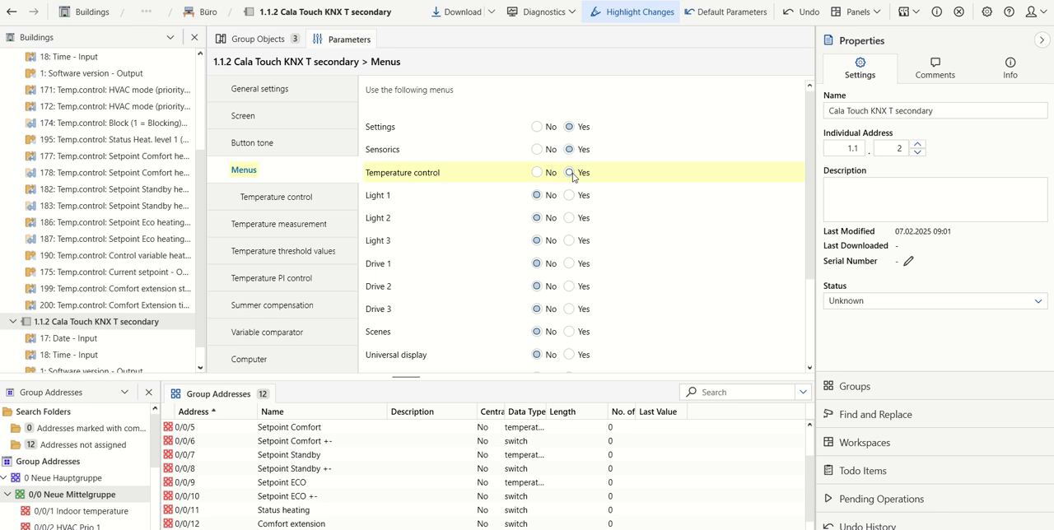
left_click(282, 202)
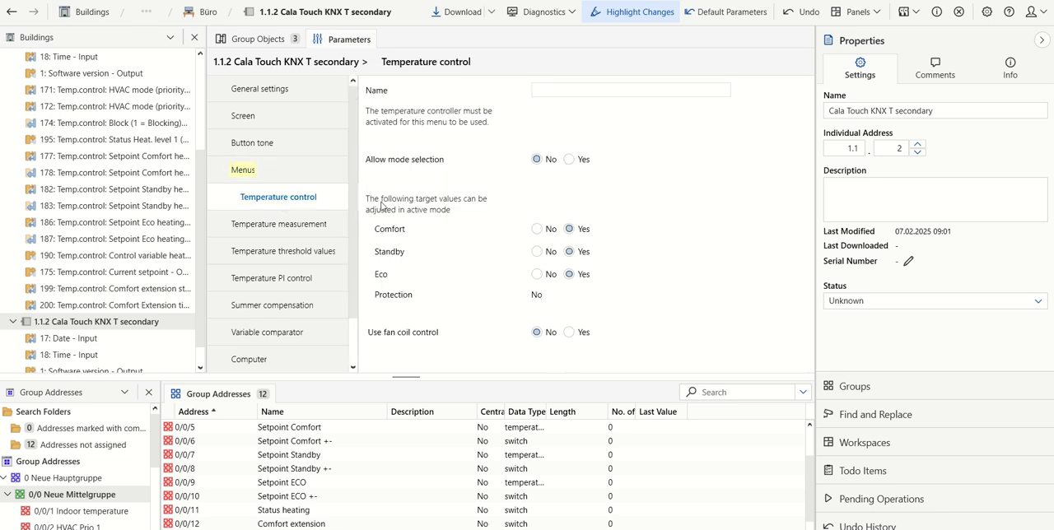
left_click(570, 160)
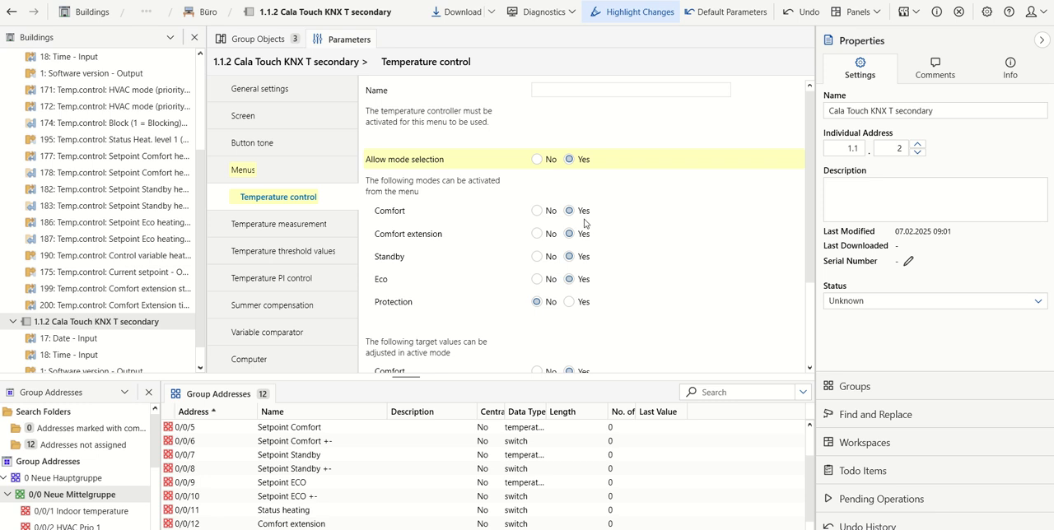
left_click(287, 280)
left_click(283, 195)
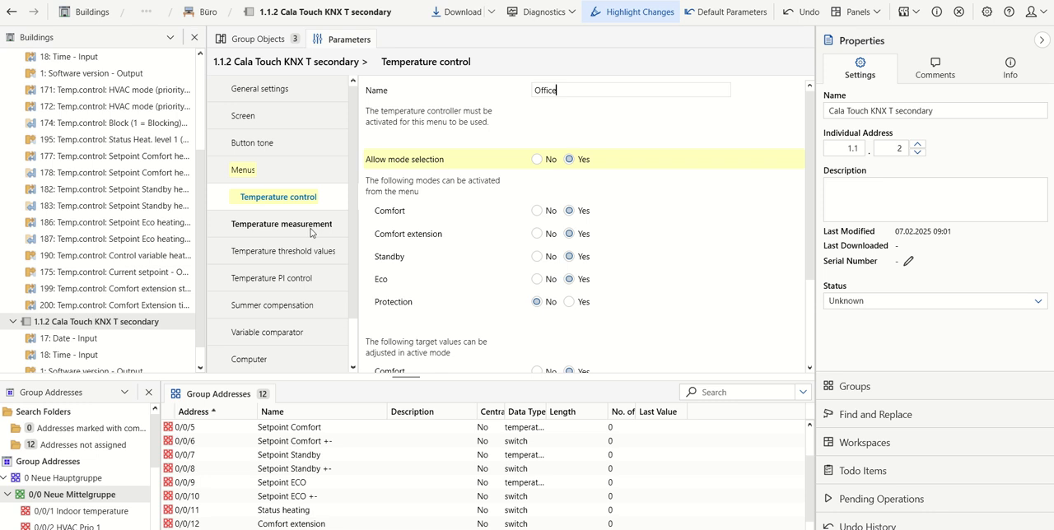
- Activate the Temperature PI control of the secondary device and use it as a controller extension
left_click(285, 279)
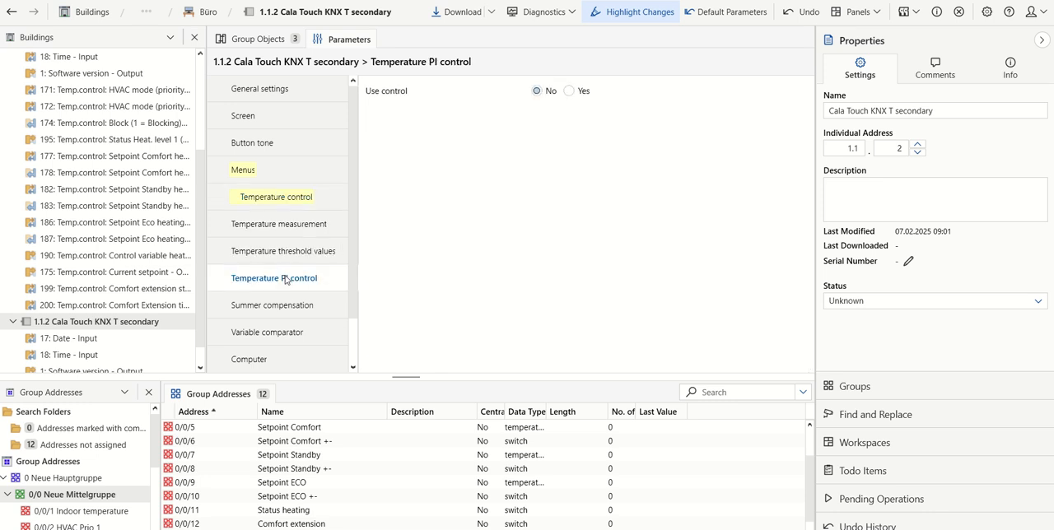
left_click(572, 93)
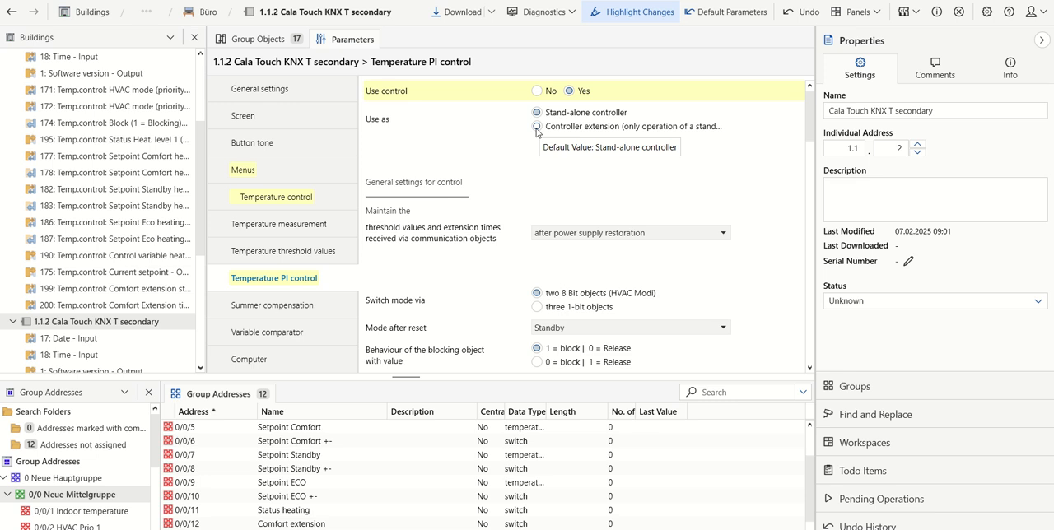
left_click(536, 128)
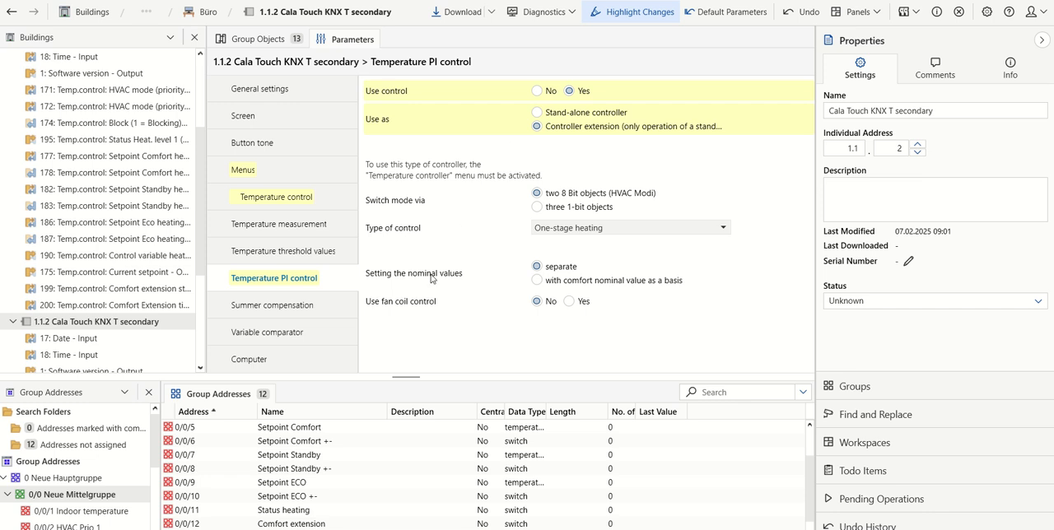
- Link the secondary device's HVAC mode objects for priority 1 and 2 to group addresses 0/0/2 and 0/0/3
left_click(254, 42)
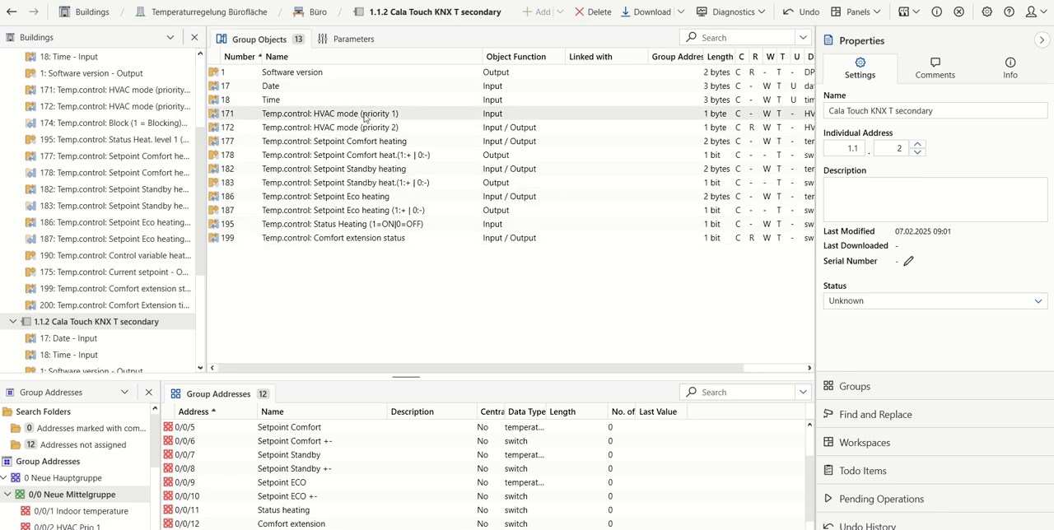
left_click_drag(367, 118, 315, 446)
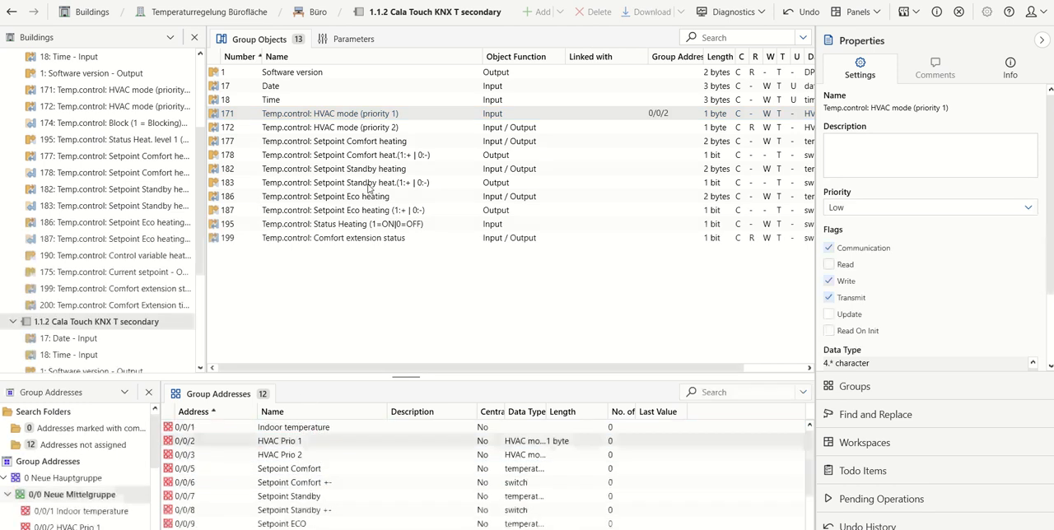
left_click_drag(390, 133, 308, 458)
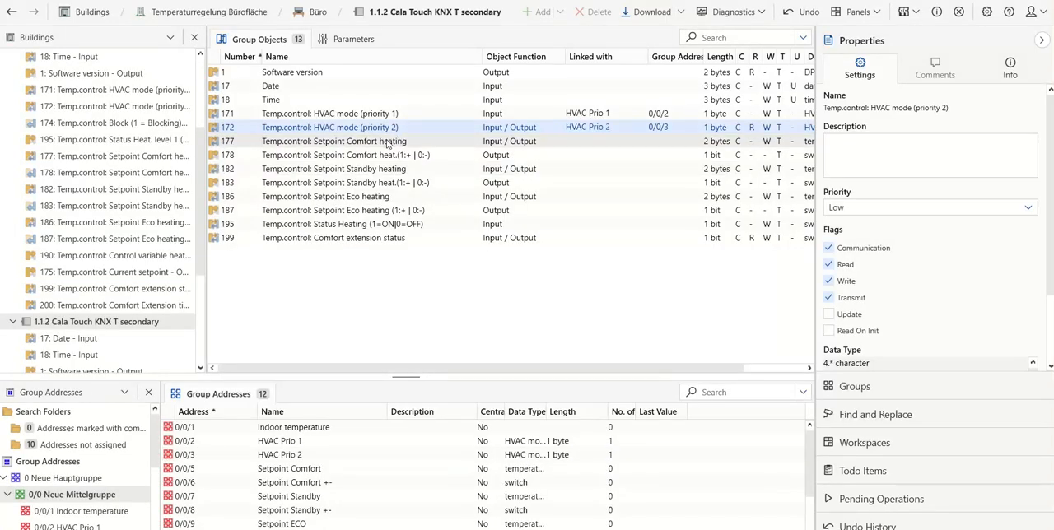
- Link the secondary device's Comfort setpoint objects 177 and 178 to 0/0/5 and 0/0/6, and Standby objects 182 and 183 to 0/0/7 and 0/0/8
left_click_drag(387, 144, 311, 477)
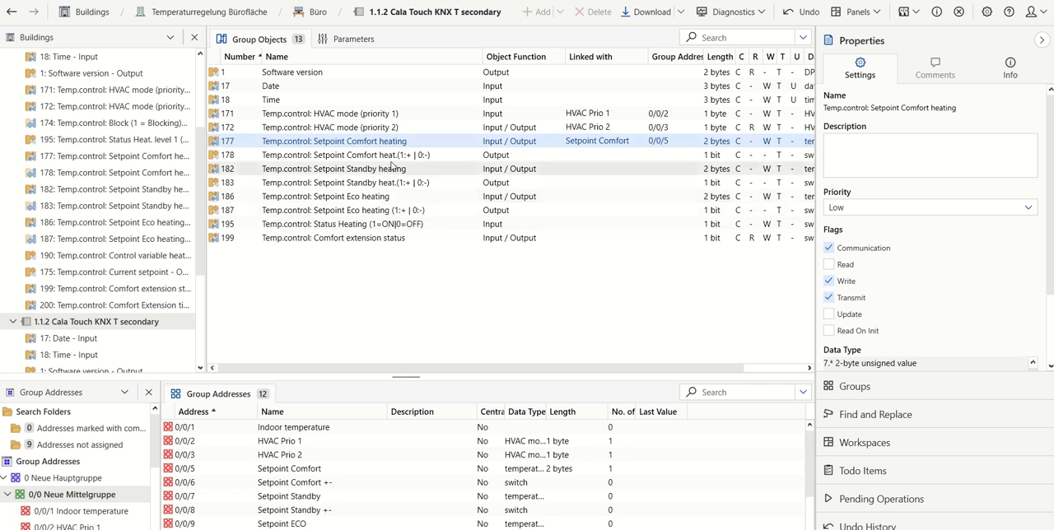
left_click_drag(398, 157, 321, 486)
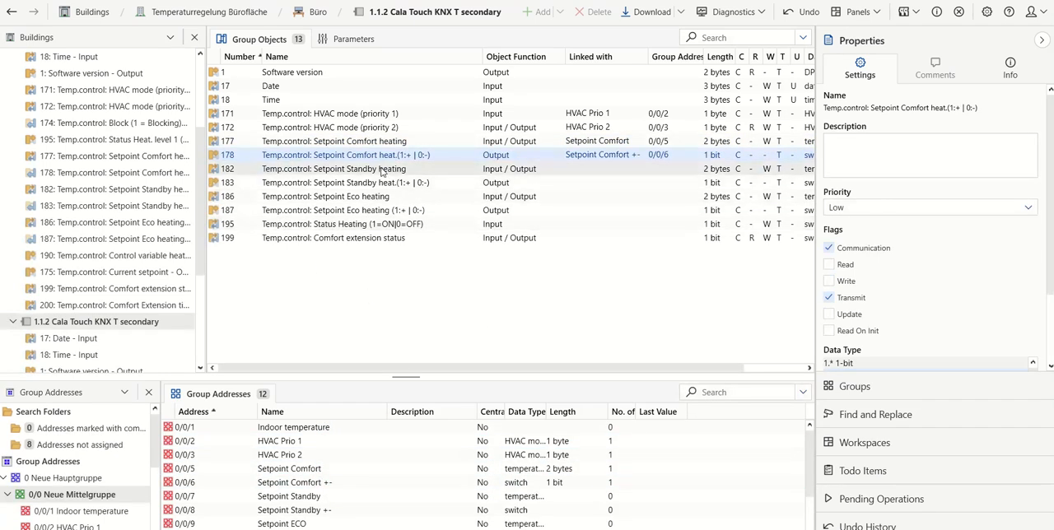
left_click_drag(381, 172, 312, 496)
left_click_drag(409, 182, 321, 511)
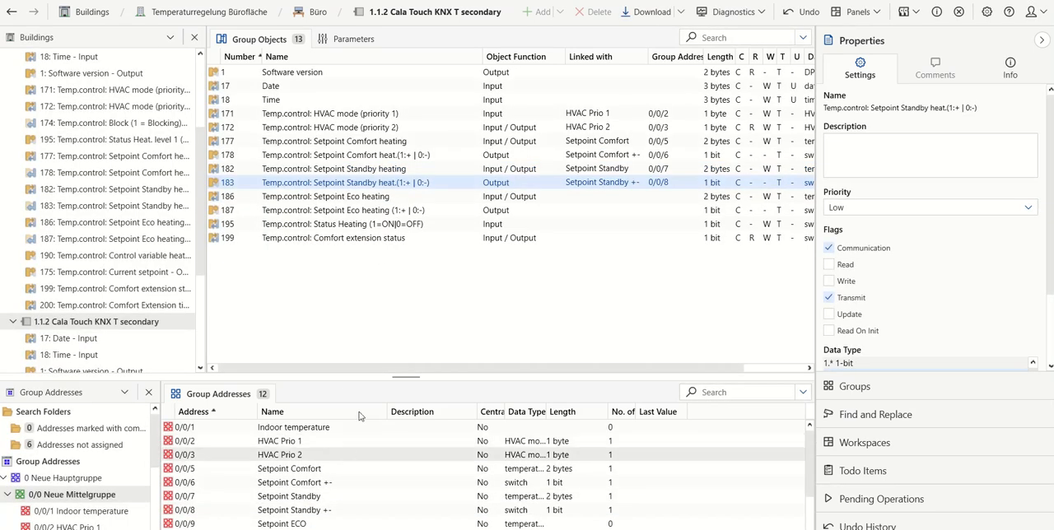
- Link the secondary device's Eco heating setpoint objects 186 and 187 to Setpoint ECO 0/0/9 and Setpoint ECO +- 0/0/10
left_click_drag(383, 196, 306, 524)
scroll(329, 490, "down", 3)
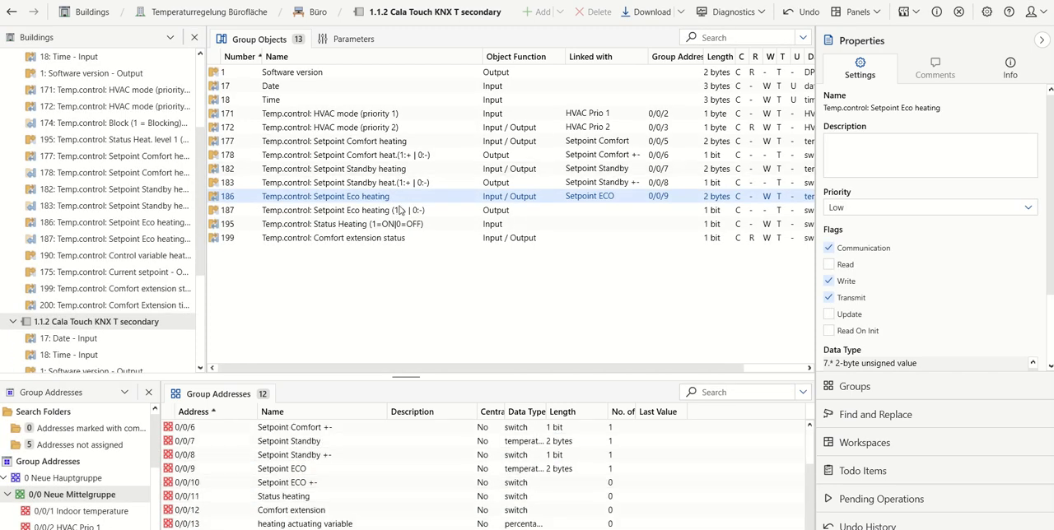
left_click_drag(401, 210, 306, 511)
- Link the secondary device's Status Heating object to 0/0/11 and its Comfort extension status object to 0/0/12
left_click_drag(370, 224, 298, 522)
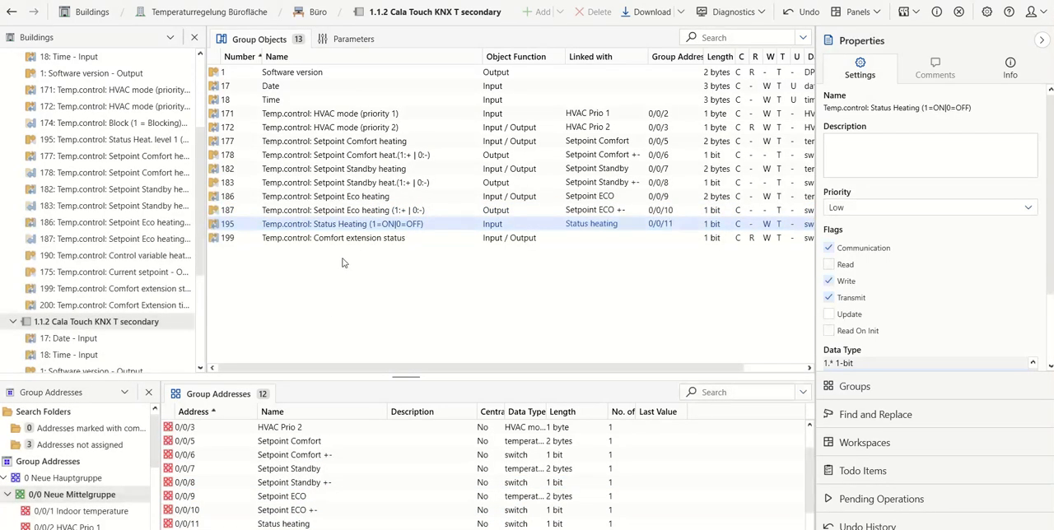
scroll(334, 437, "down", 1)
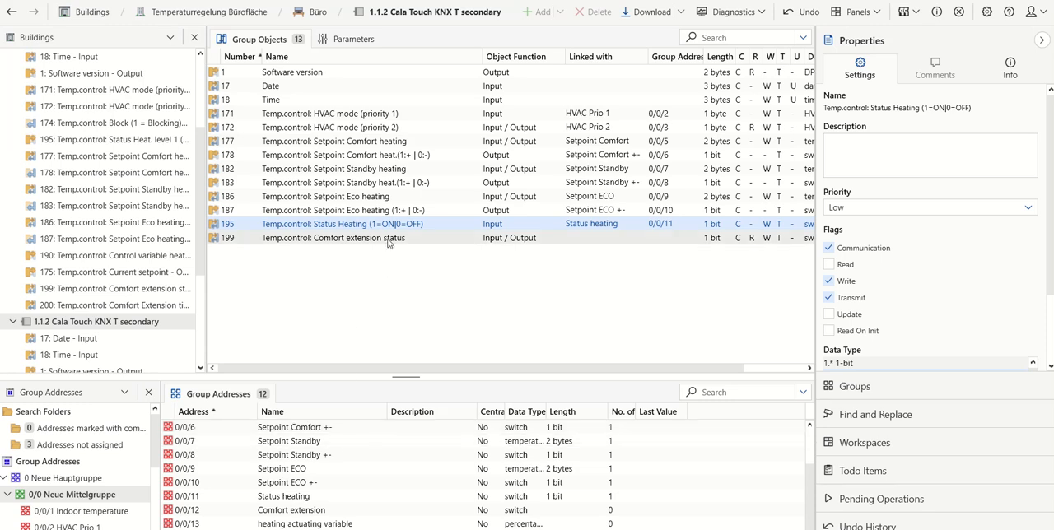
left_click_drag(388, 240, 314, 512)
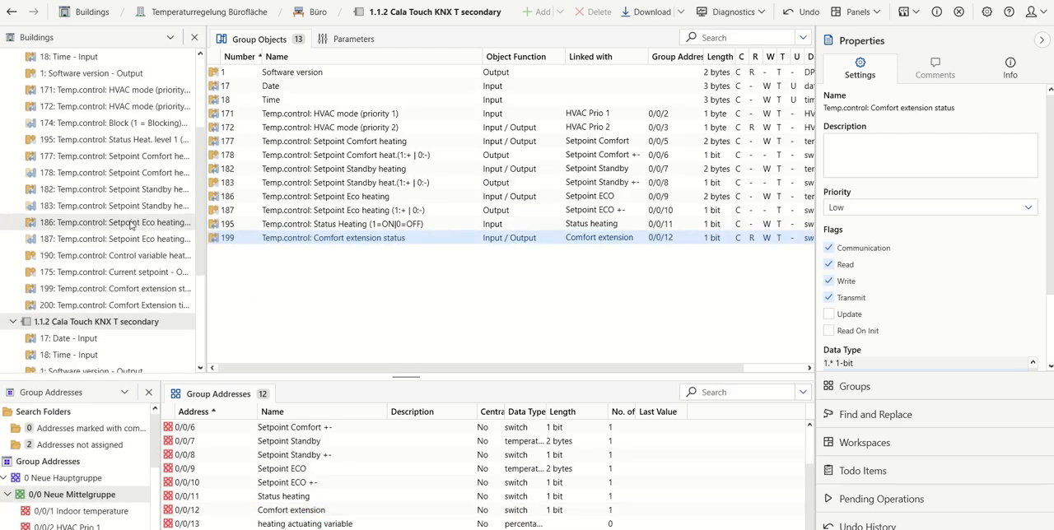
- Link the main device's HVAC mode objects for priority 1 and 2 to group addresses 0/0/2 and 0/0/3
scroll(138, 223, "up", 3)
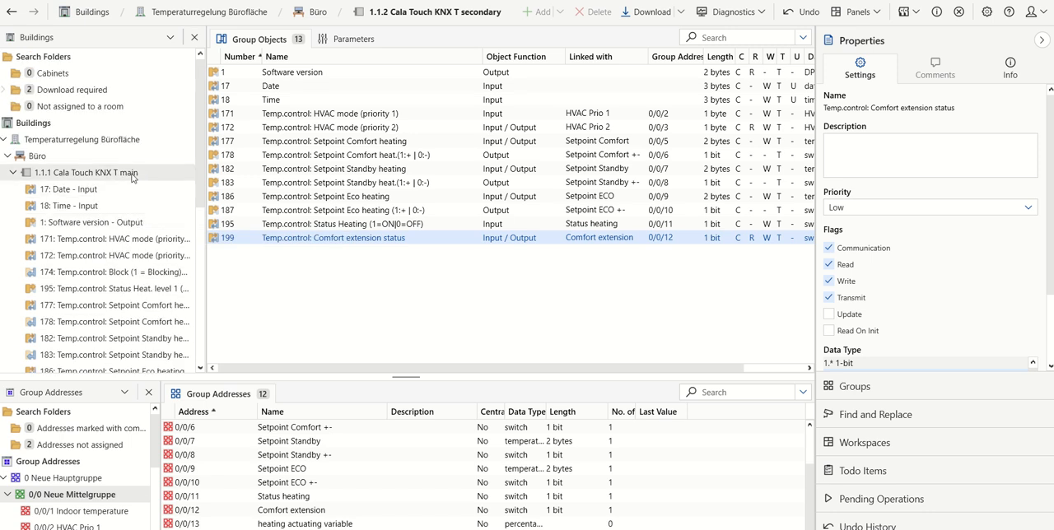
left_click(132, 174)
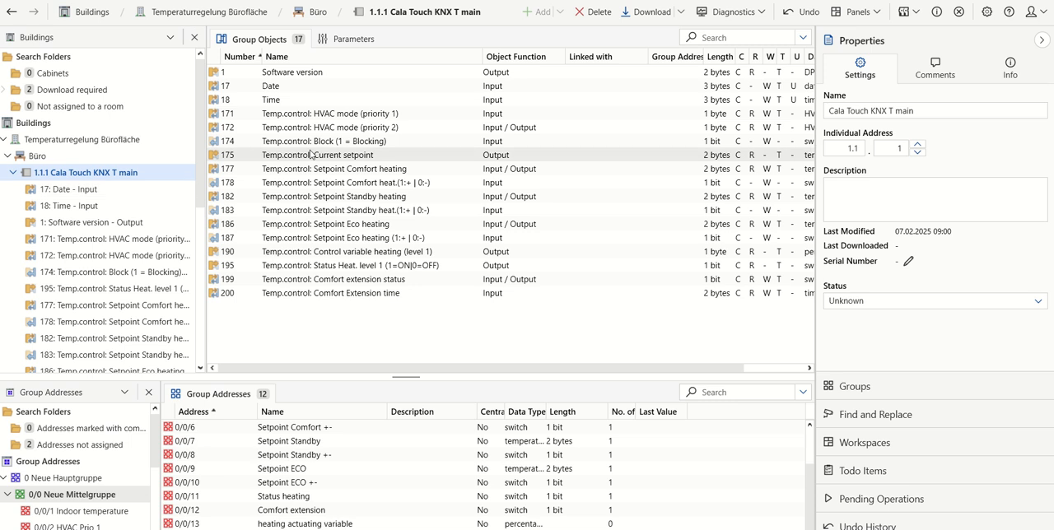
left_click_drag(356, 114, 317, 442)
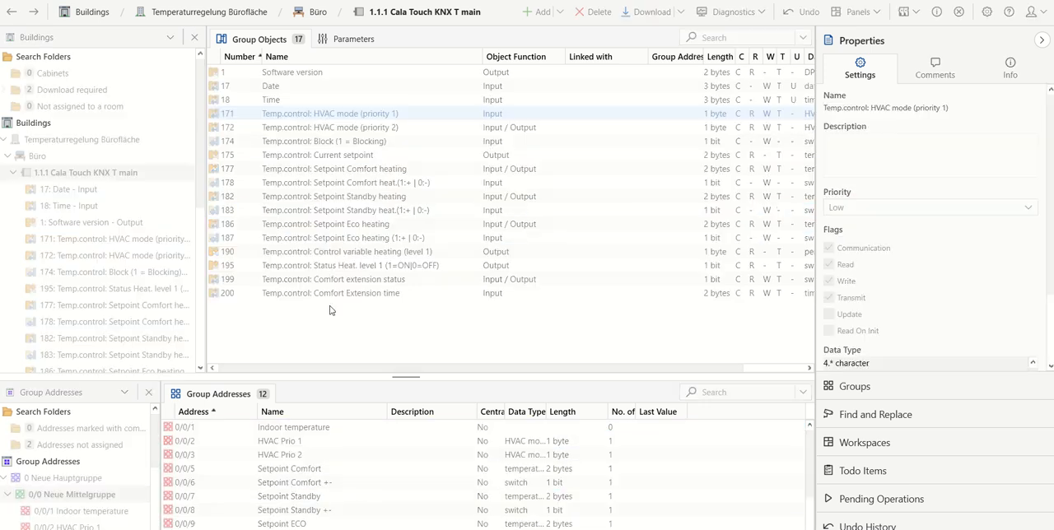
left_click_drag(362, 128, 299, 459)
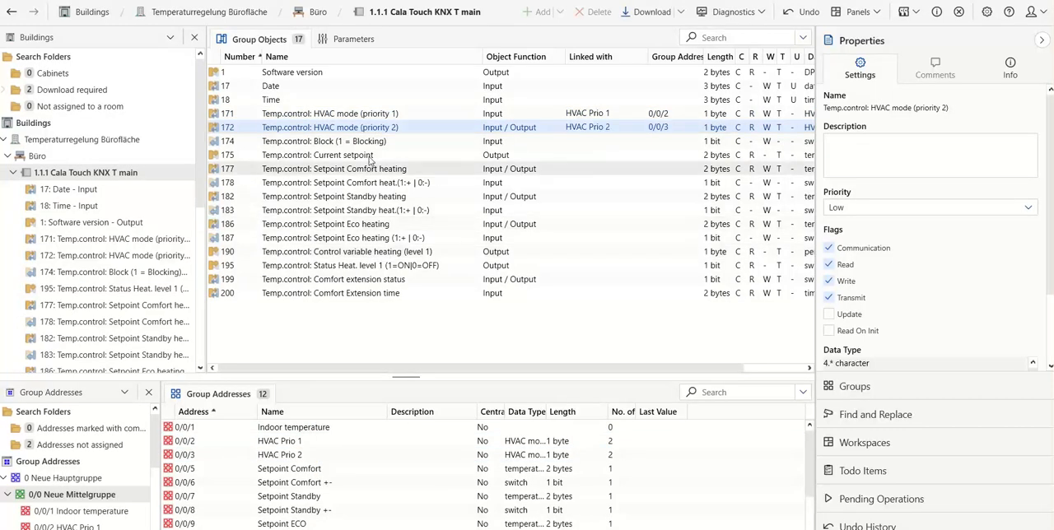
- Link the main device's Comfort setpoint objects 177 and 178 to 0/0/5 and 0/0/6, and Standby objects 182 and 183 to 0/0/7 and 0/0/8
left_click_drag(364, 158, 304, 476)
left_click_drag(346, 182, 303, 484)
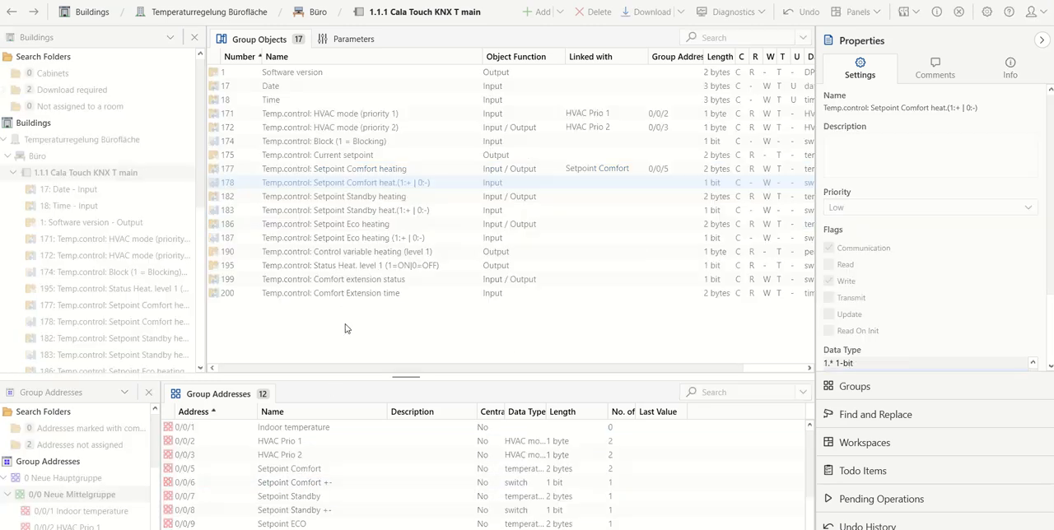
left_click_drag(362, 197, 296, 515)
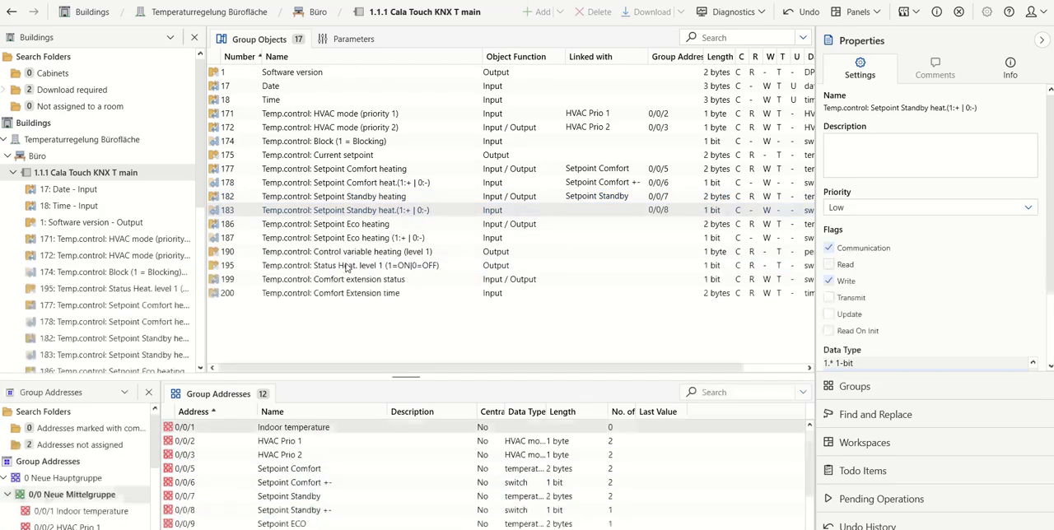
- Link the main device's Eco heating setpoint objects 186 and 187 to Setpoint ECO 0/0/9 and Setpoint ECO +- 0/0/10
left_click_drag(362, 229, 302, 524)
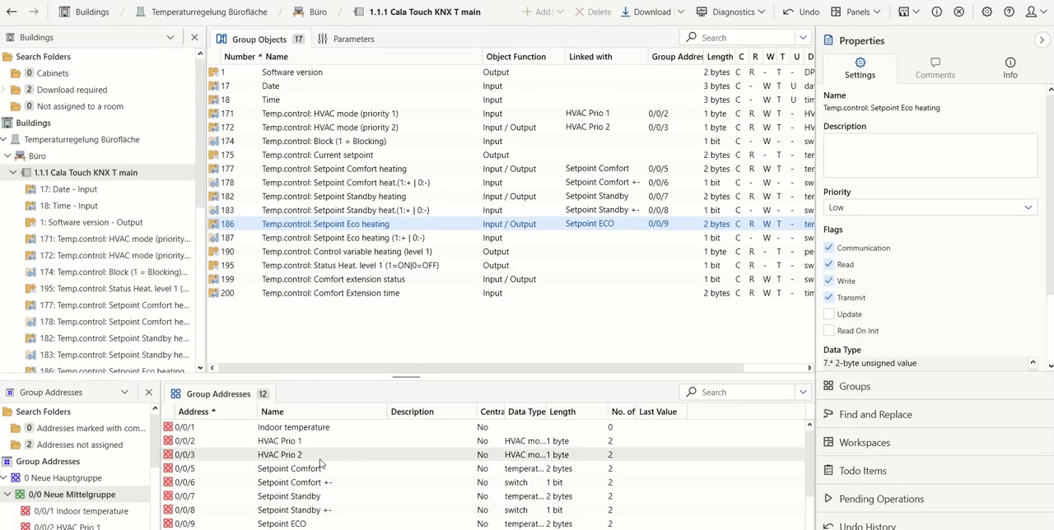
left_click_drag(364, 237, 322, 481)
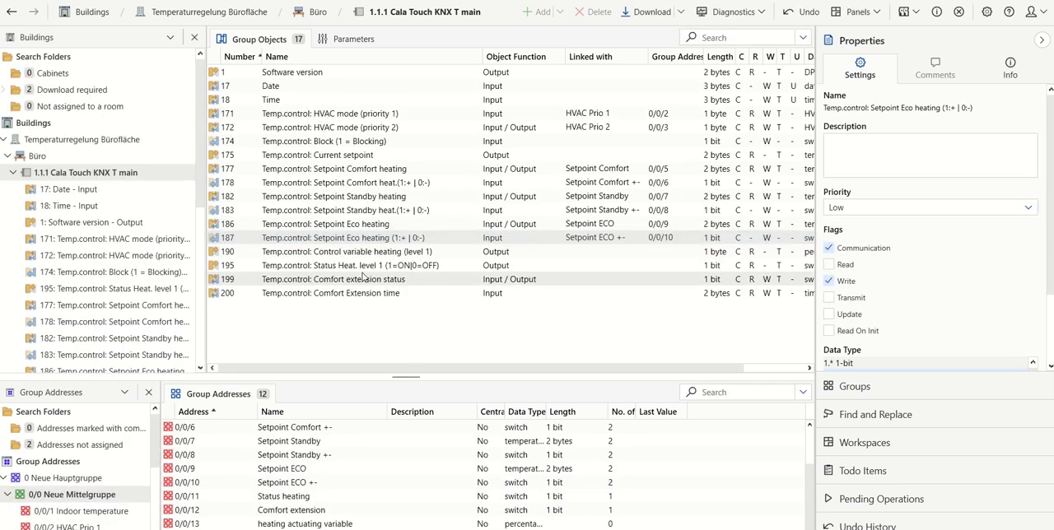
- Link the main device's heating control variable, heating status and Comfort extension status objects to group addresses 0/0/13, 0/0/11 and 0/0/12 respectively
left_click_drag(392, 253, 320, 526)
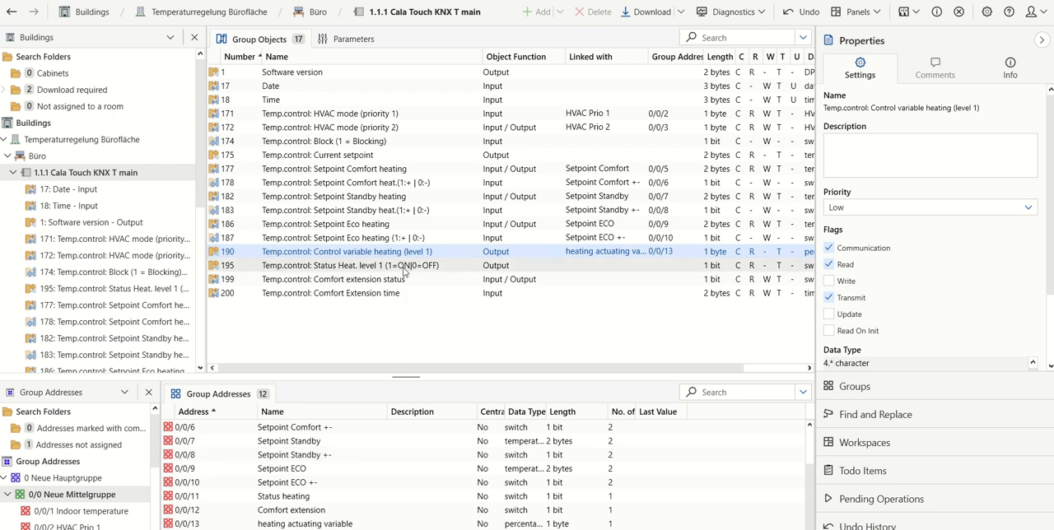
left_click_drag(418, 266, 274, 436)
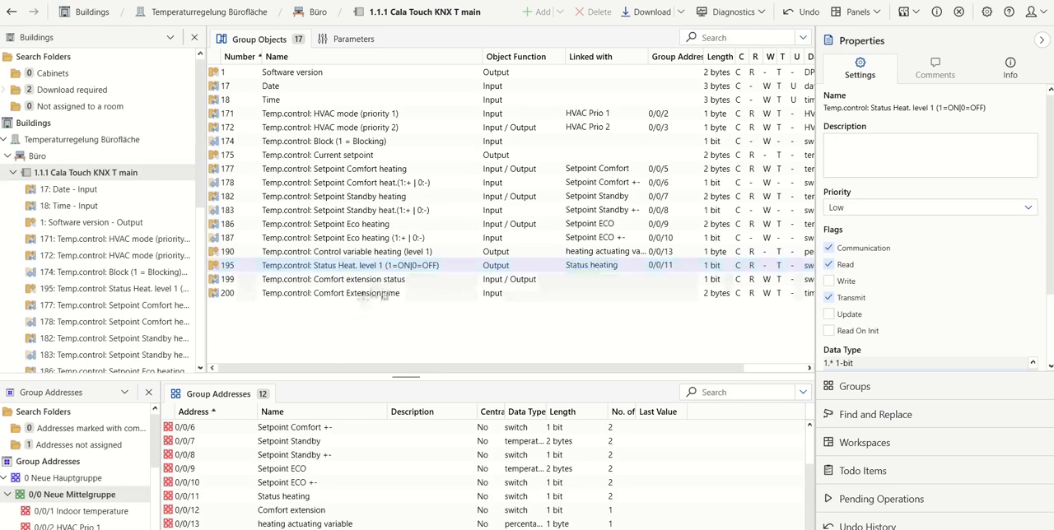
left_click_drag(391, 284, 330, 508)
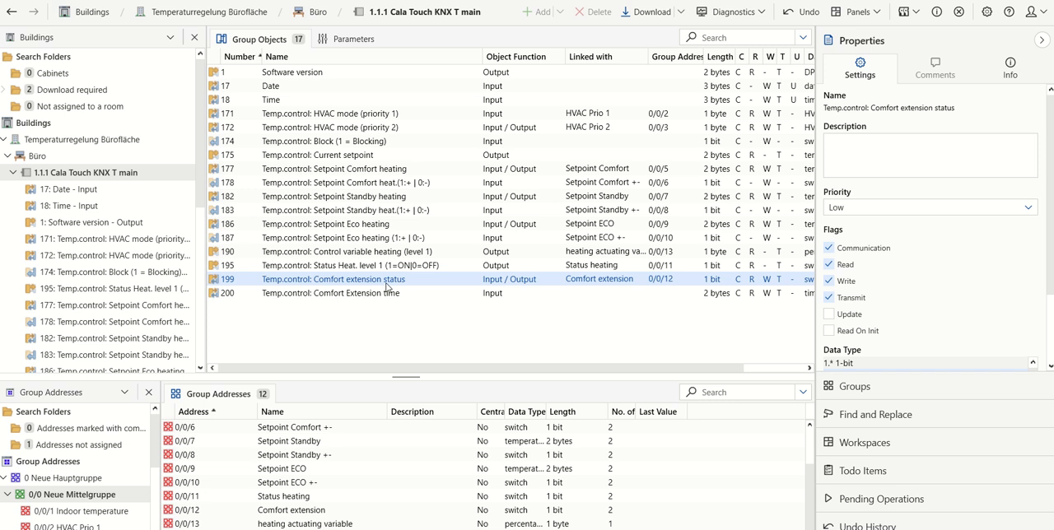
mouse_move(465, 6)
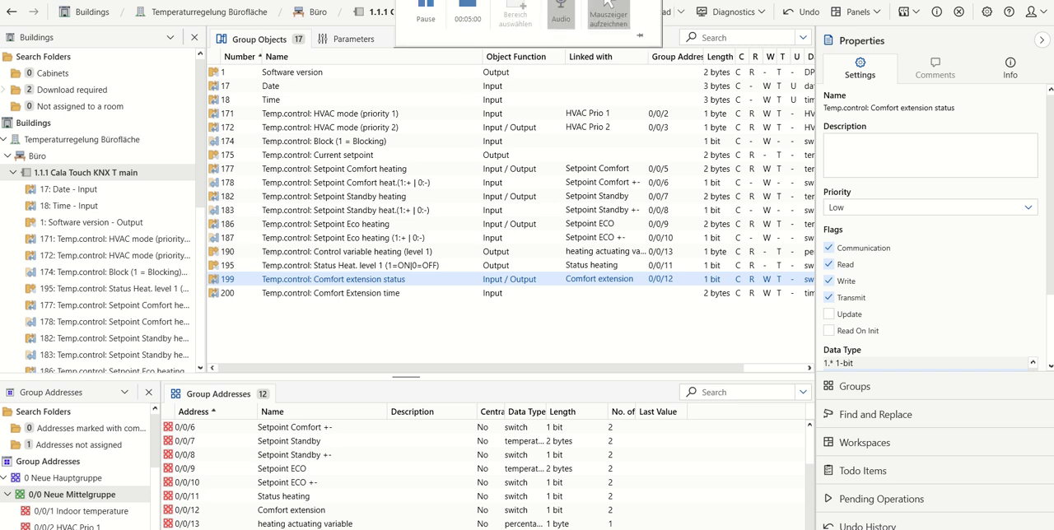